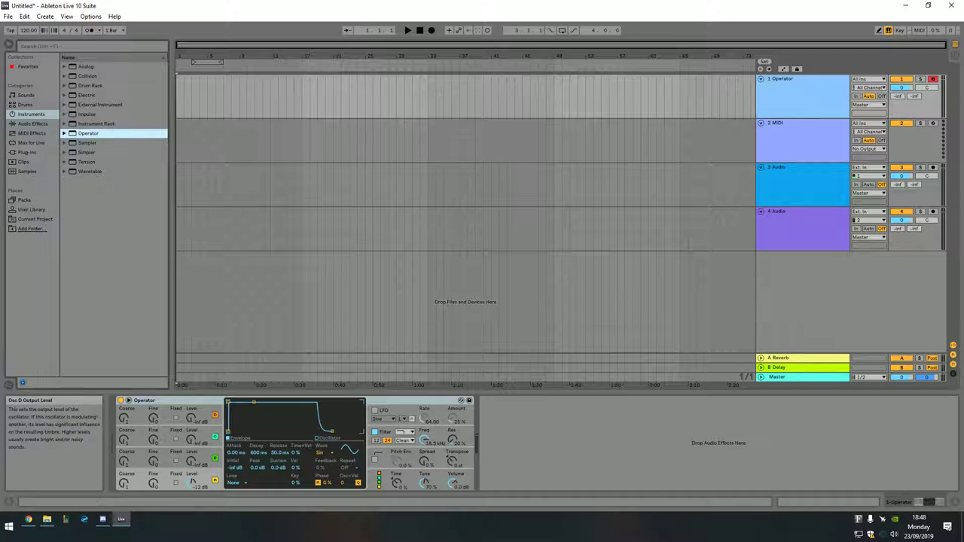
# Lower oscillator A's envelope sustain to -inf dB and the filter envelope's sustain to 0%.
pyautogui.moveTo(279, 468); pyautogui.dragTo(279, 508)
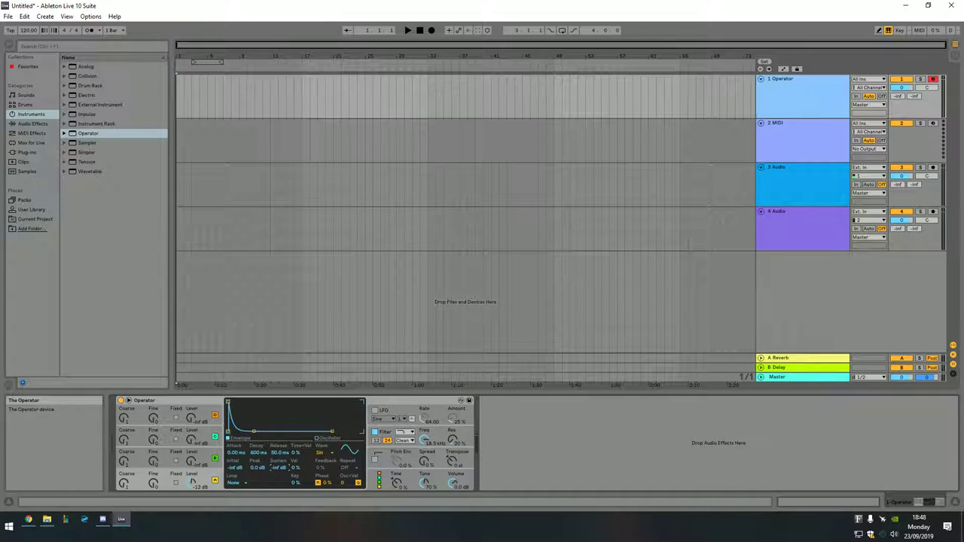
pyautogui.click(411, 435)
pyautogui.click(278, 468)
# Group Operator into an Instrument Rack and map the filter and oscillator A envelope decays to Macro 1.
pyautogui.rightClick(258, 452)
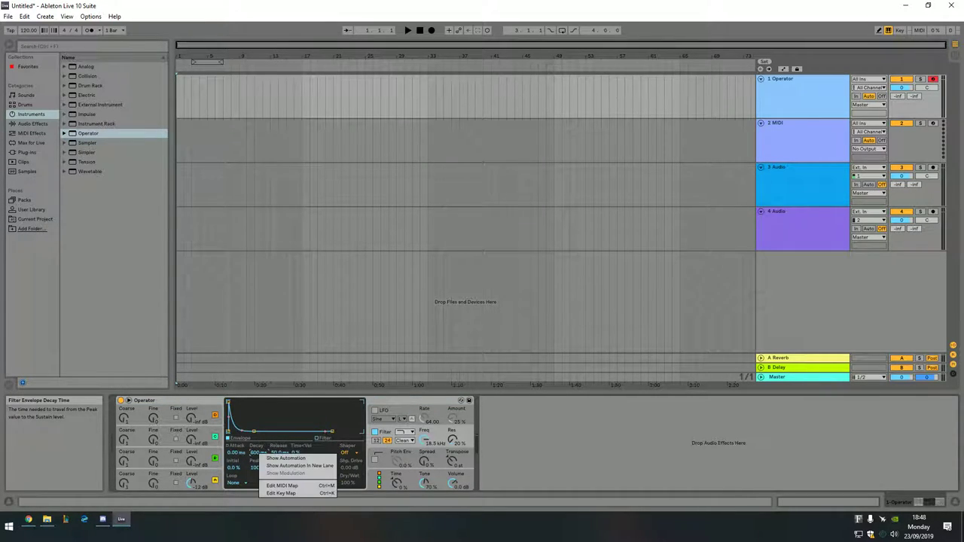
pyautogui.press('Escape')
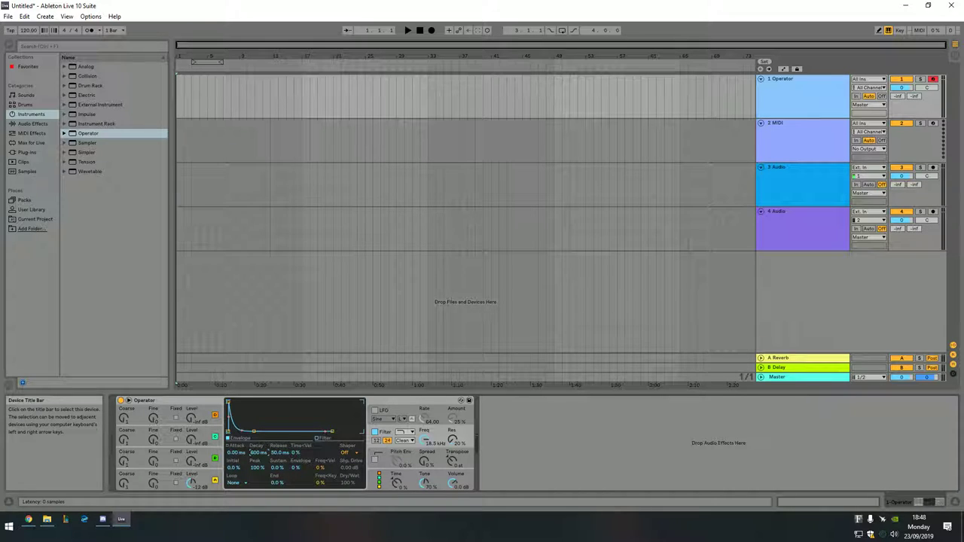
pyautogui.hotkey('ctrl', 'g')
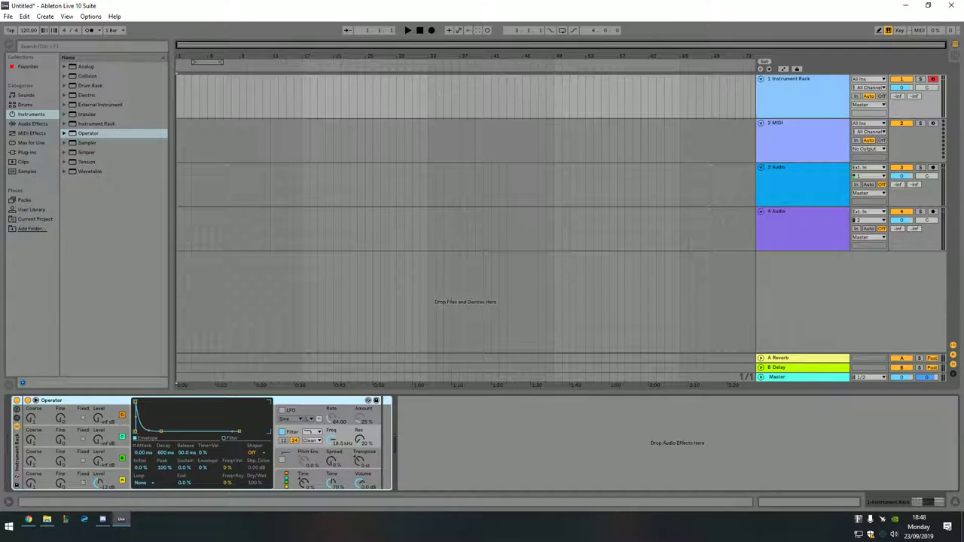
pyautogui.rightClick(165, 452)
pyautogui.click(194, 394)
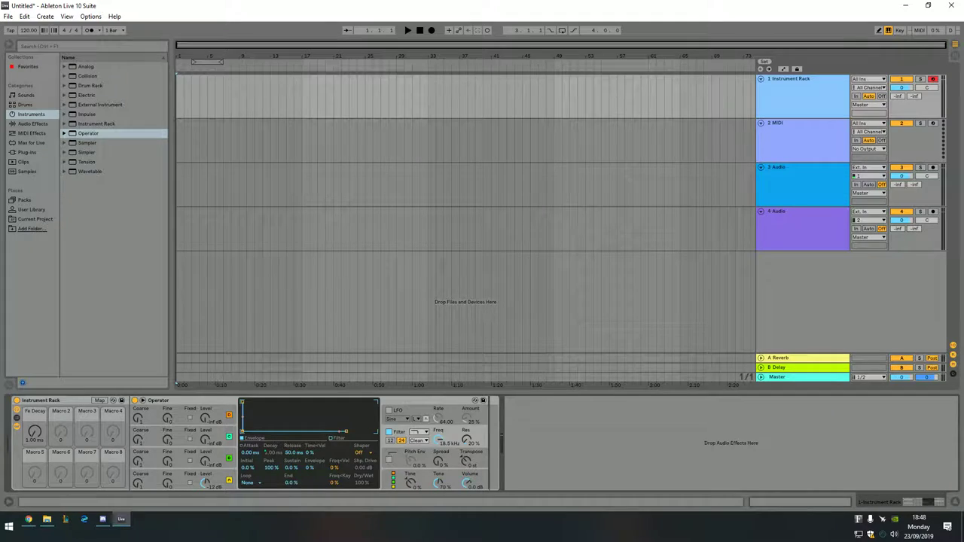
pyautogui.click(219, 475)
pyautogui.rightClick(279, 453)
pyautogui.click(306, 395)
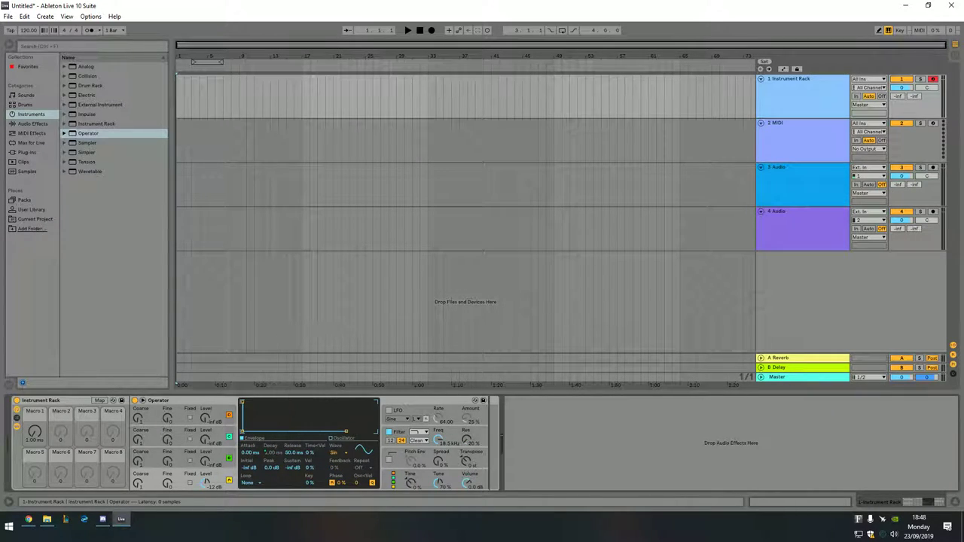
# Set the loop mode of both the oscillator A envelope and the filter envelope to Beat.
pyautogui.click(251, 482)
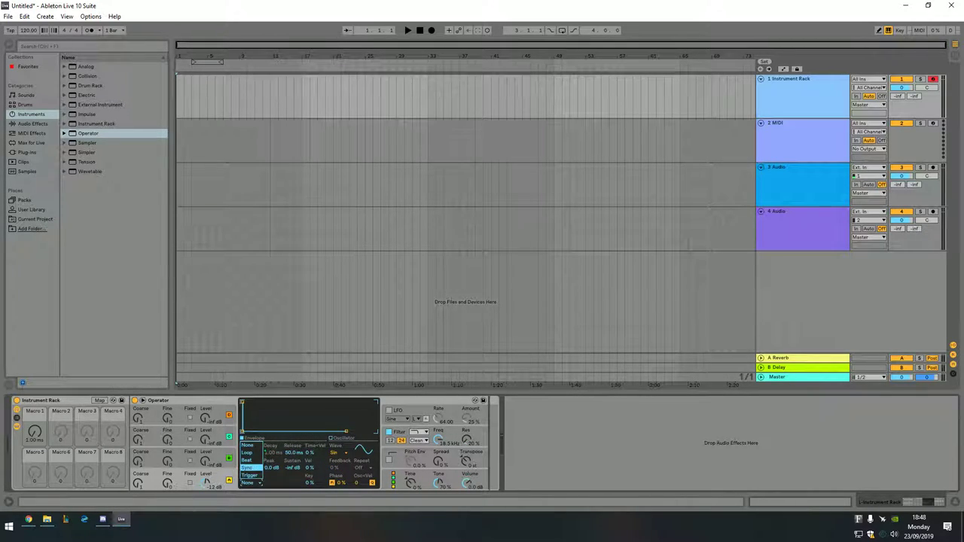
pyautogui.click(249, 460)
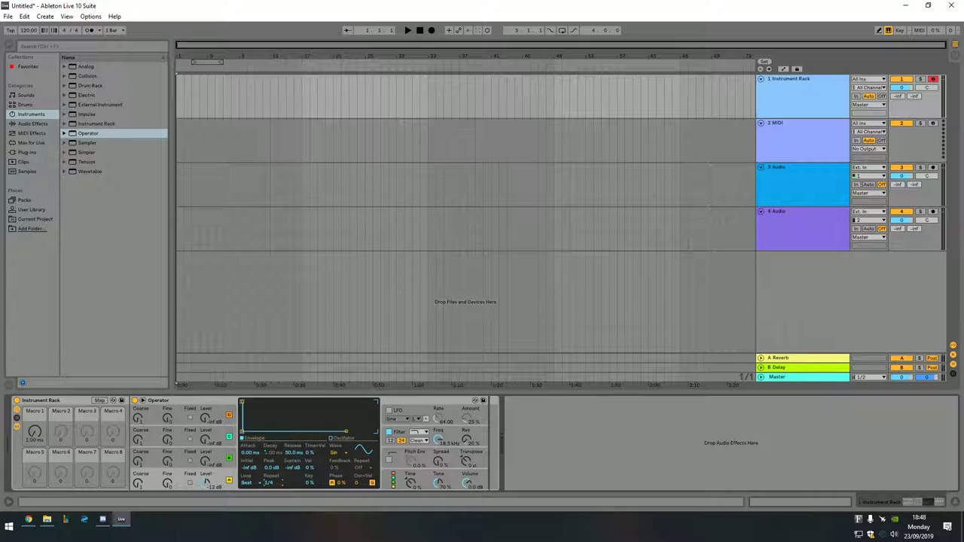
pyautogui.click(441, 438)
pyautogui.click(251, 483)
pyautogui.click(249, 459)
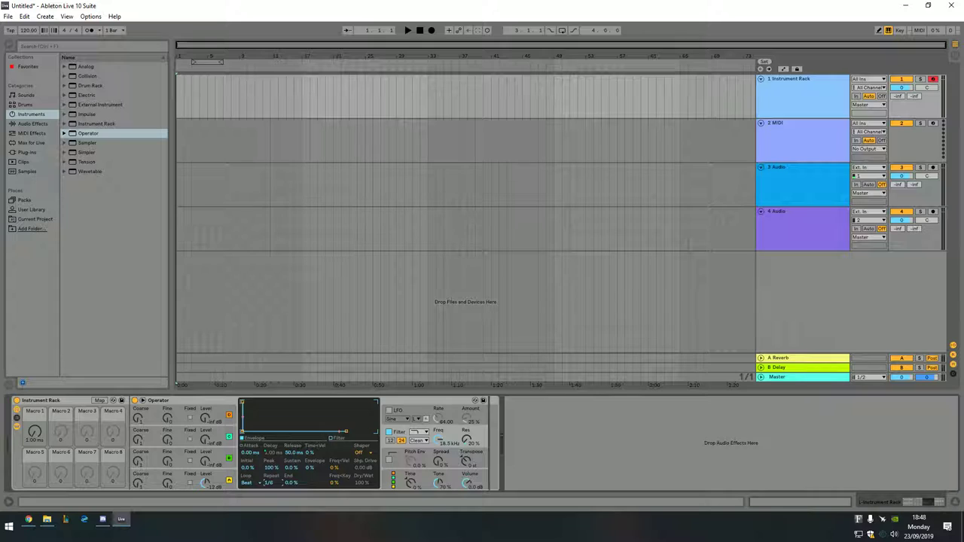
# Raise the Macro 1 envelope decay to about 332 ms and set Operator's transpose to -12 st.
pyautogui.click(205, 482)
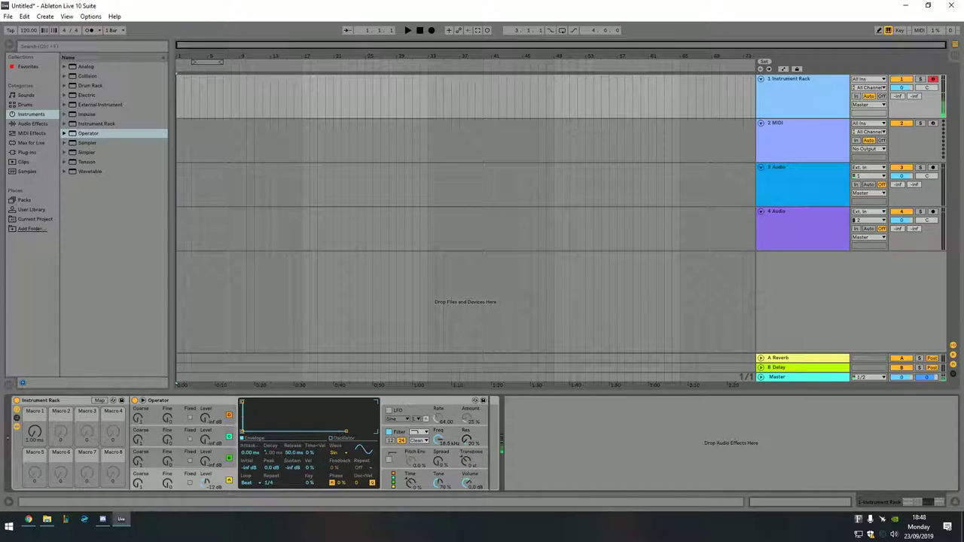
pyautogui.moveTo(265, 451); pyautogui.dragTo(265, 423)
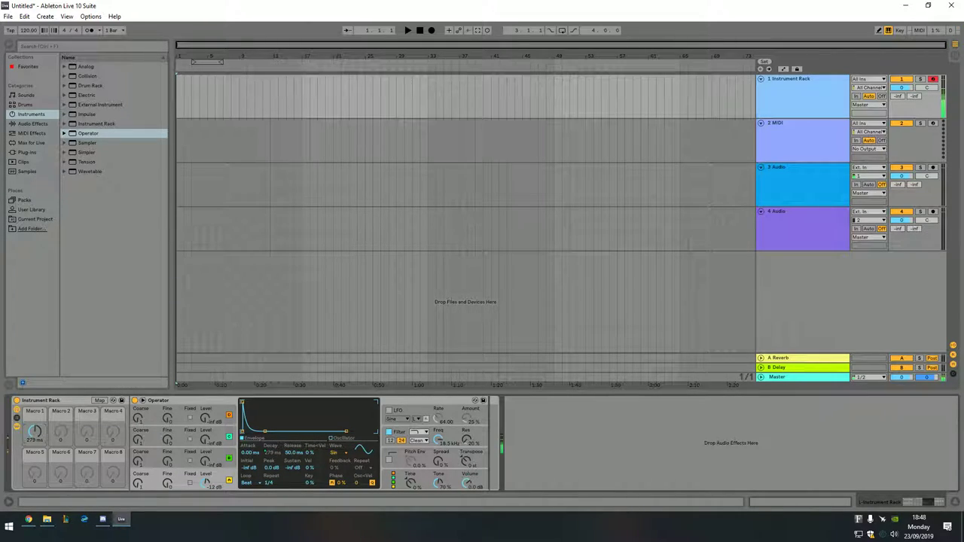
pyautogui.click(414, 454)
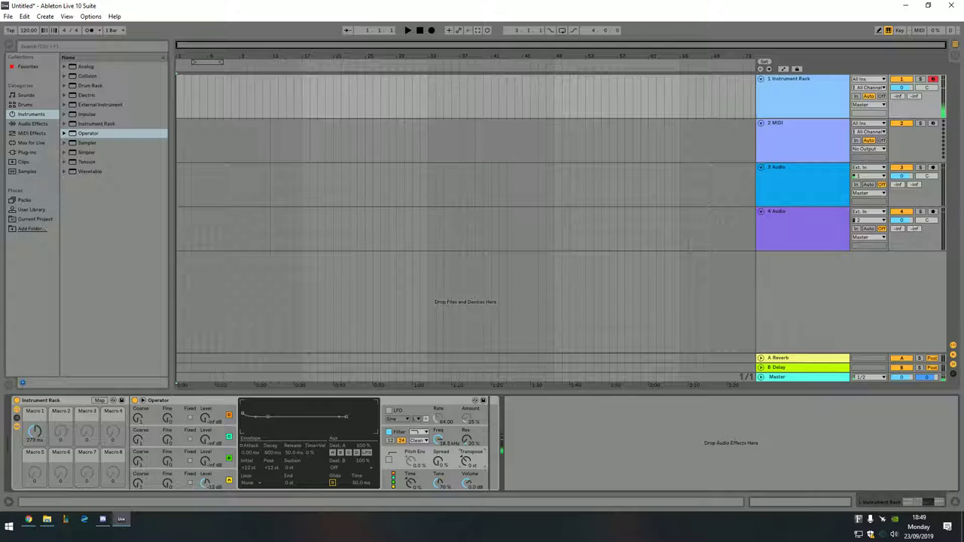
pyautogui.moveTo(467, 461); pyautogui.dragTo(467, 449)
pyautogui.click(206, 483)
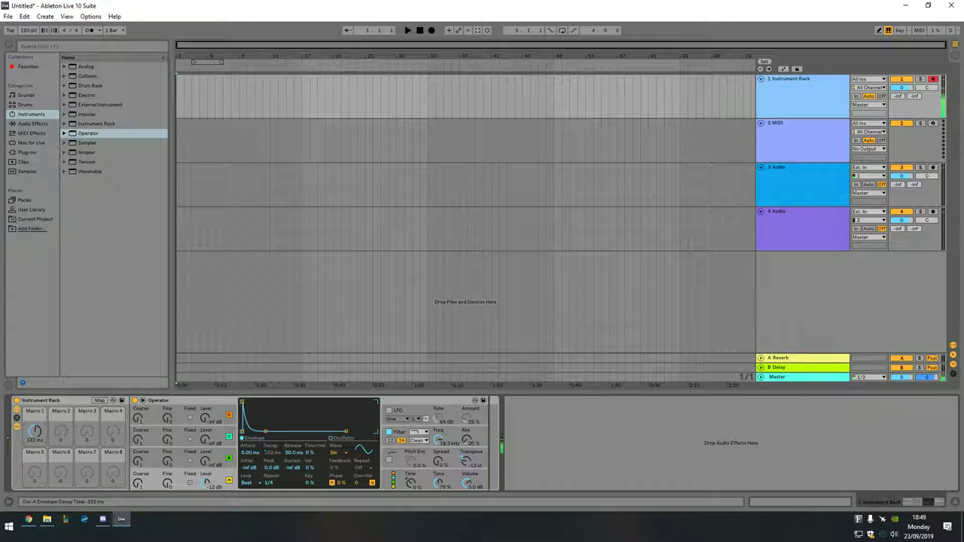
# Enable Operator's pitch envelope and raise its amount to 100%.
pyautogui.click(398, 456)
pyautogui.click(388, 459)
pyautogui.moveTo(411, 462); pyautogui.dragTo(410, 407)
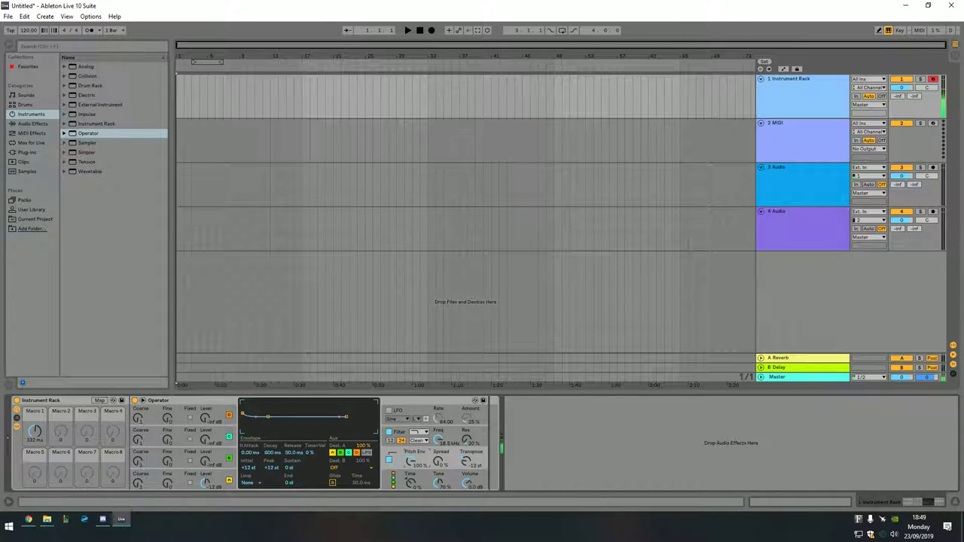
# Give the pitch envelope a decay of about 47.8 ms, Beat looping at 1/4, and a peak of +36 st.
pyautogui.moveTo(273, 452); pyautogui.dragTo(271, 461)
pyautogui.click(250, 483)
pyautogui.click(250, 460)
pyautogui.click(272, 482)
pyautogui.moveTo(270, 483); pyautogui.dragTo(275, 444)
# Try the sound in different keyboard octaves, setting the pitch envelope's sustain to -5 st and the transpose to -24 st.
pyautogui.press('x')
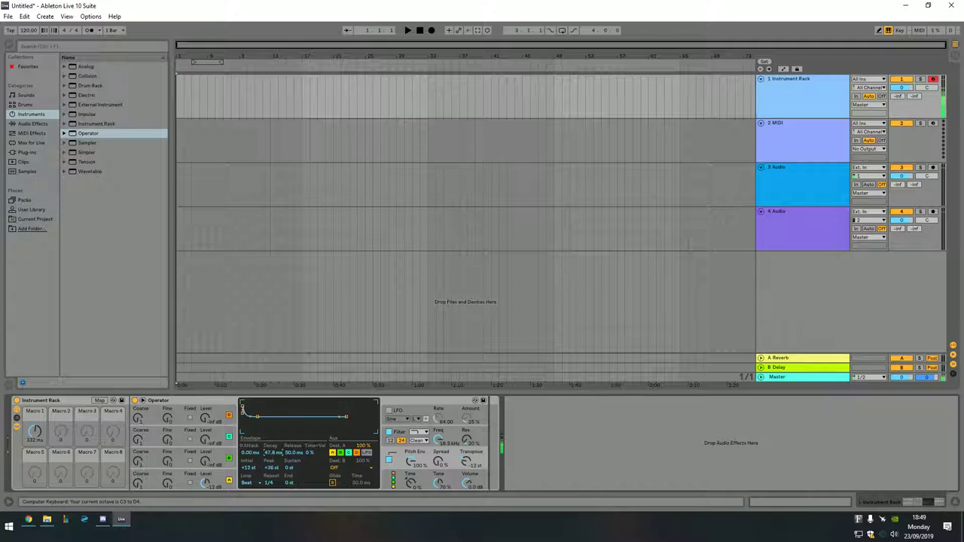
pyautogui.press('z')
pyautogui.press('x')
pyautogui.press('z')
pyautogui.moveTo(273, 452)
pyautogui.mouseDown()
pyautogui.moveTo(302, 469)
pyautogui.moveTo(277, 445)
pyautogui.mouseUp()
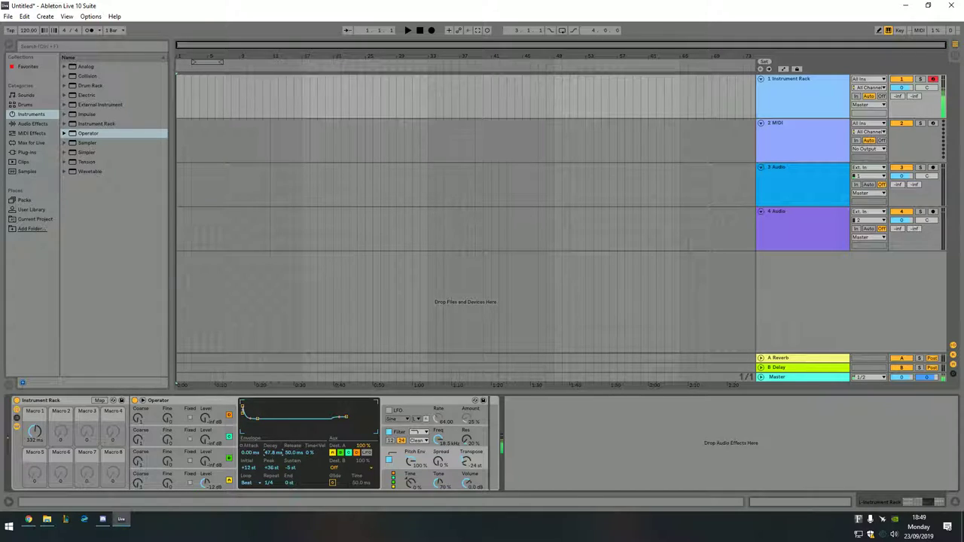
# Raise Macro 1 to a decay of about 663 ms and switch the filter circuit to OSR with added drive.
pyautogui.click(35, 431)
pyautogui.click(401, 432)
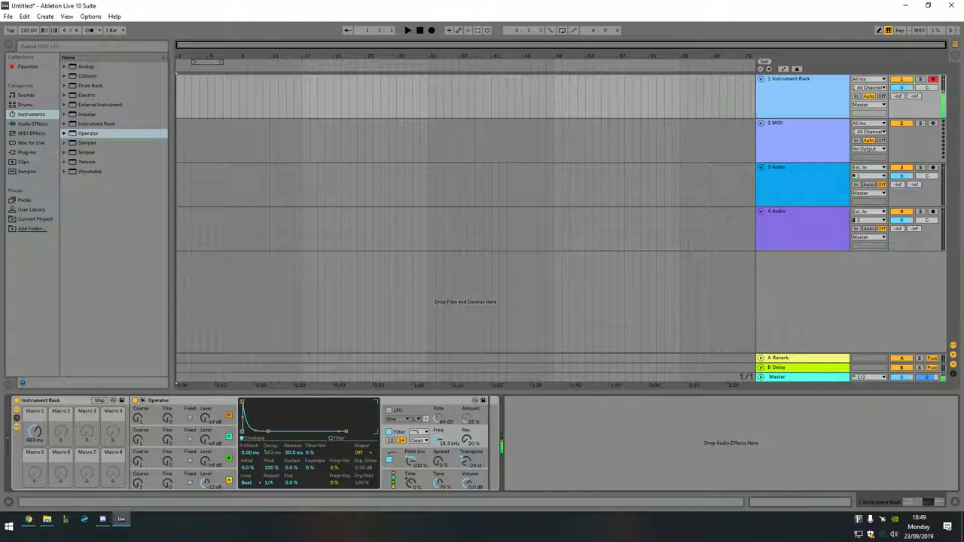
pyautogui.click(336, 438)
pyautogui.click(419, 440)
pyautogui.click(415, 456)
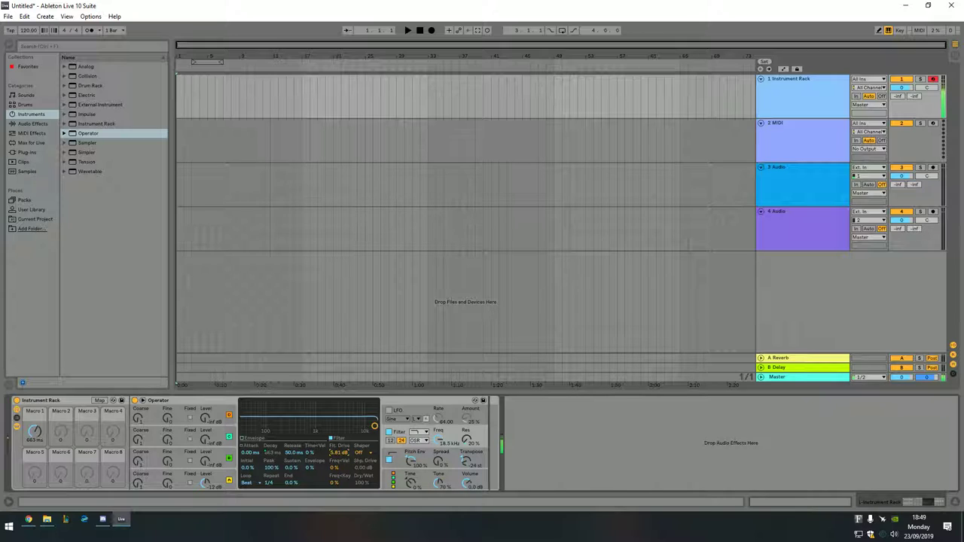
pyautogui.moveTo(339, 452); pyautogui.dragTo(339, 451)
# Reduce the pitch envelope amount to about 59% and set oscillator A's phase to about 25%.
pyautogui.click(207, 483)
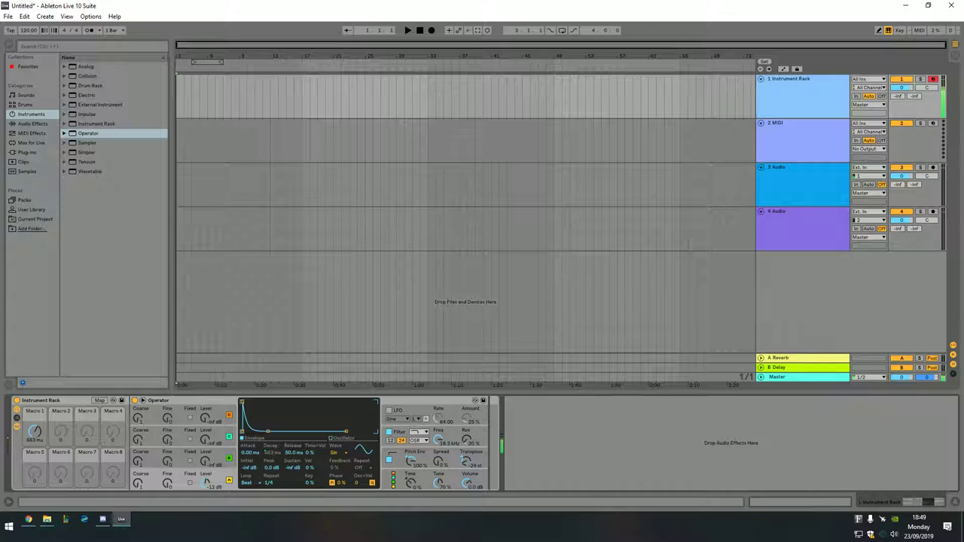
pyautogui.moveTo(410, 461); pyautogui.dragTo(410, 479)
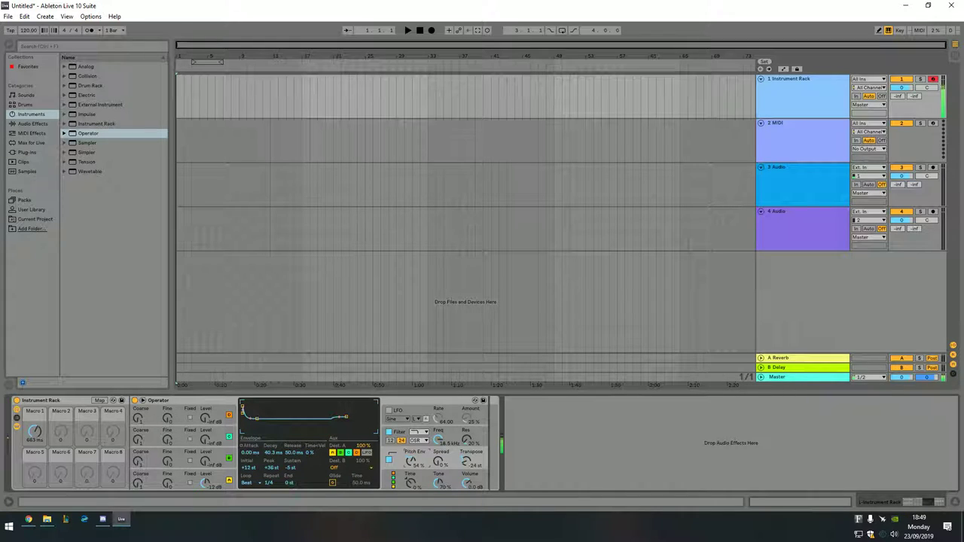
pyautogui.click(207, 483)
pyautogui.moveTo(343, 483); pyautogui.dragTo(343, 466)
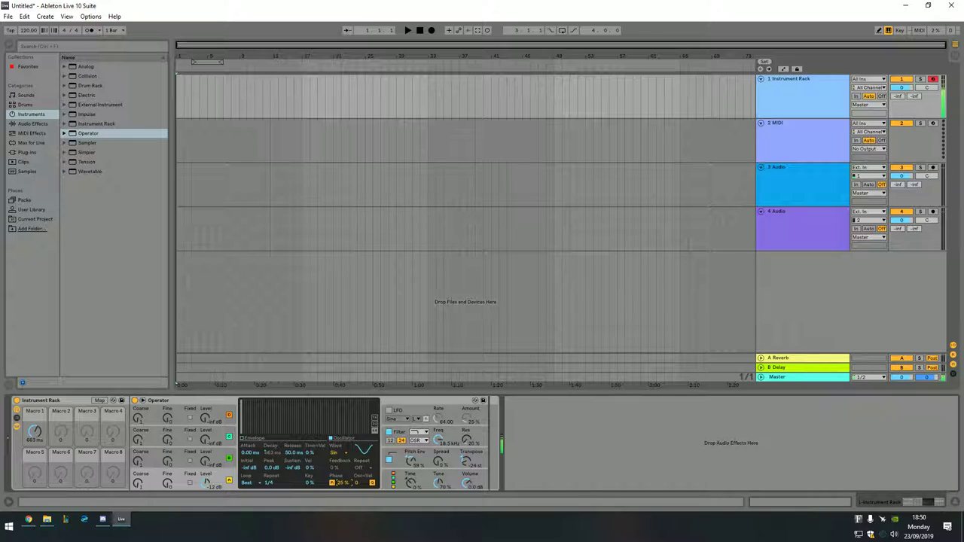
# Raise the pitch envelope amount to 68% and its decay to about 80 ms.
pyautogui.moveTo(34, 431)
pyautogui.mouseDown()
pyautogui.moveTo(35, 418)
pyautogui.moveTo(35, 431)
pyautogui.mouseUp()
pyautogui.moveTo(411, 461); pyautogui.dragTo(411, 457)
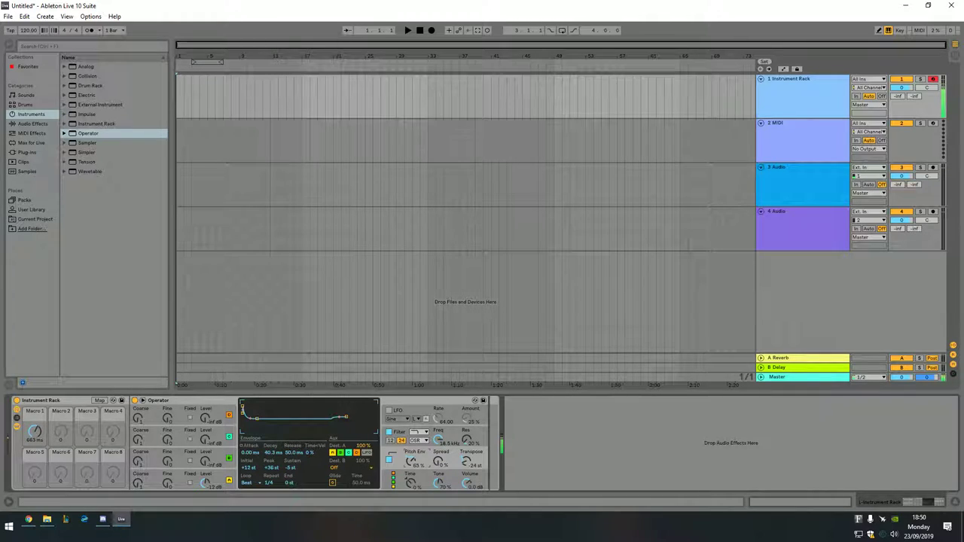
pyautogui.moveTo(273, 453); pyautogui.dragTo(272, 448)
# Map the pitch envelope's peak level to Macro 2 and sweep the macro up to +48 st and back to about +38 st.
pyautogui.rightClick(273, 452)
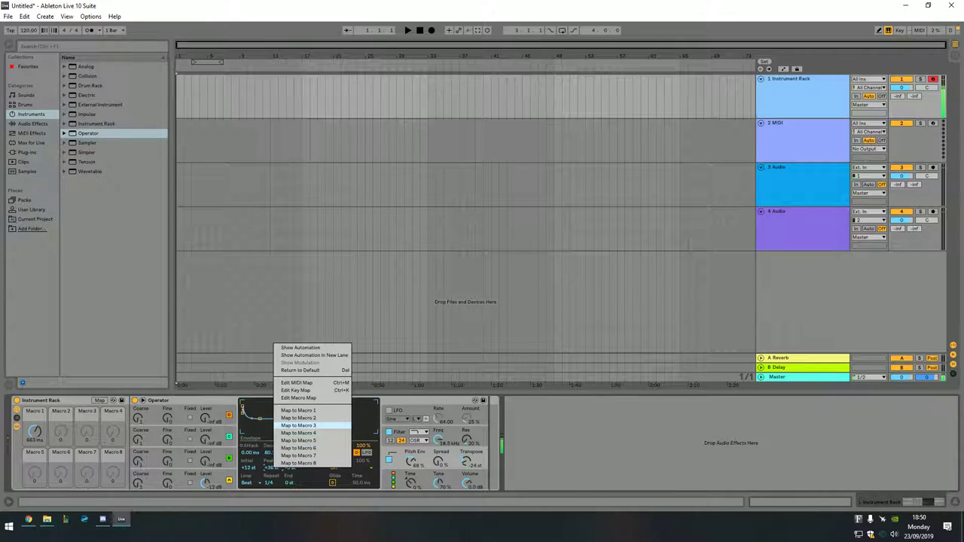
pyautogui.click(298, 418)
pyautogui.moveTo(61, 431); pyautogui.dragTo(61, 362)
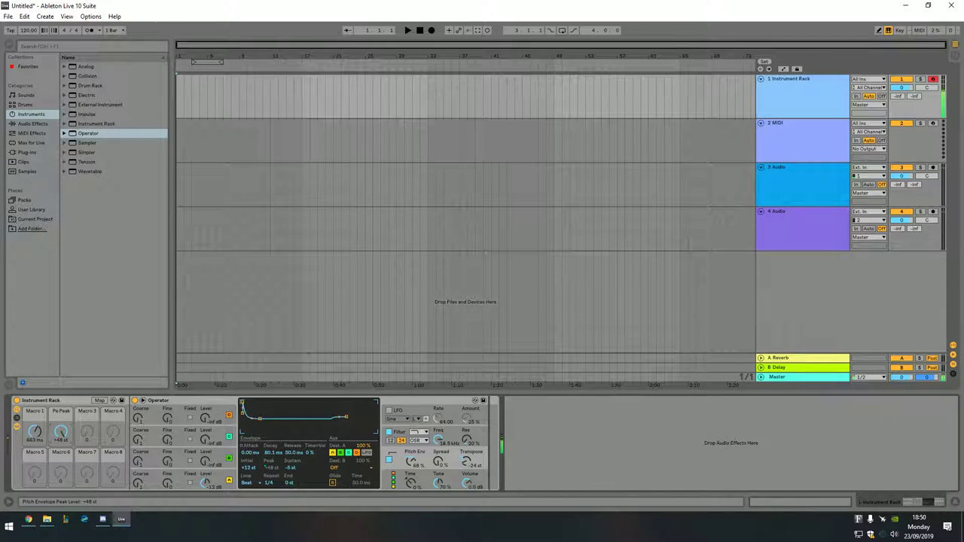
pyautogui.moveTo(61, 362); pyautogui.dragTo(61, 384)
# Set the minimum of the pitch envelope peak mapping to +5 st and turn its macro up to +48 st.
pyautogui.click(99, 400)
pyautogui.moveTo(220, 85); pyautogui.dragTo(220, 54)
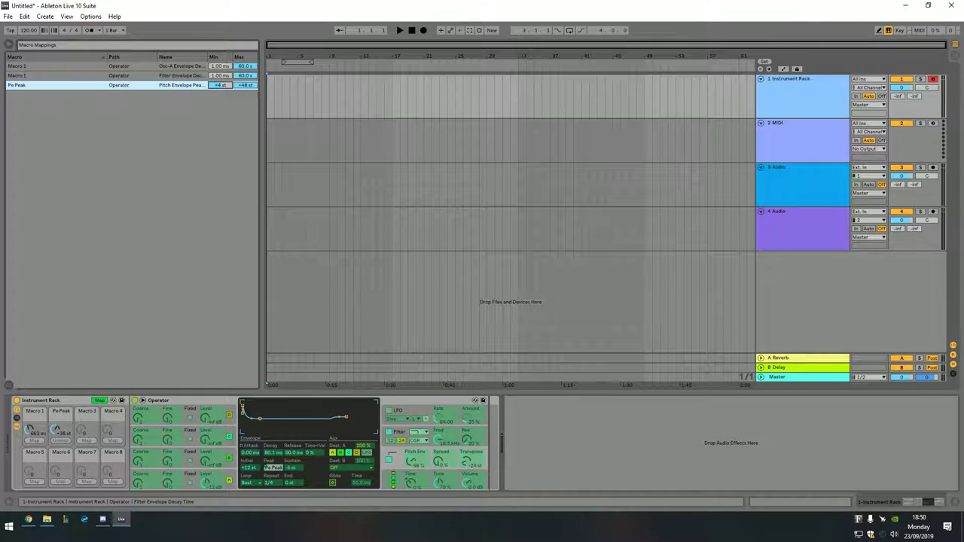
pyautogui.click(99, 400)
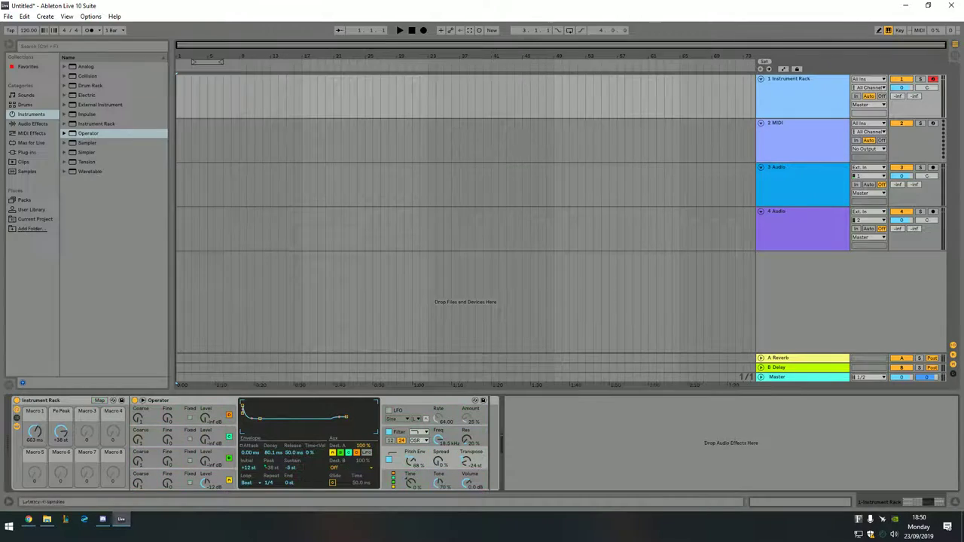
pyautogui.moveTo(61, 431); pyautogui.dragTo(61, 399)
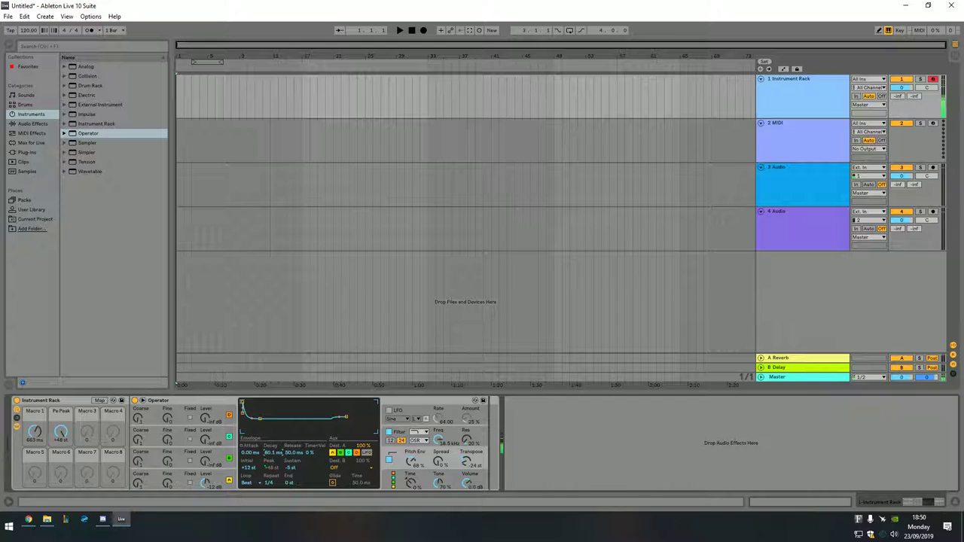
pyautogui.moveTo(61, 431); pyautogui.dragTo(61, 438)
# Map the pitch envelope's decay to Macro 2 with a range from 5.00 ms to 150 ms.
pyautogui.click(100, 401)
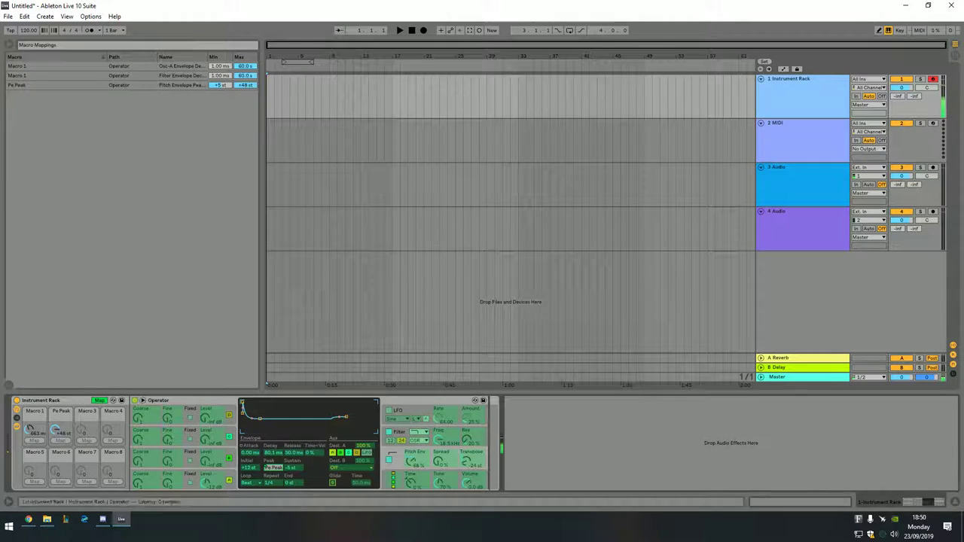
pyautogui.rightClick(272, 453)
pyautogui.click(298, 404)
pyautogui.click(220, 85)
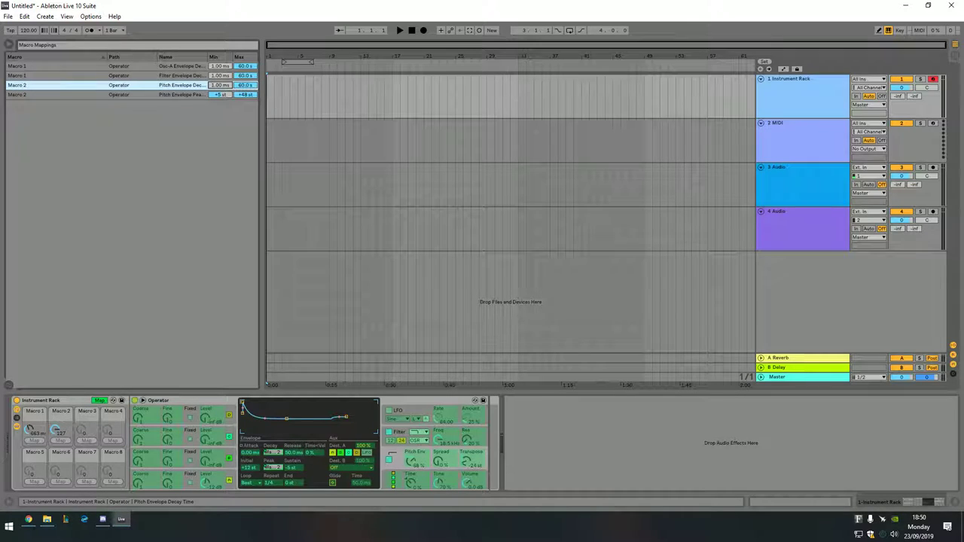
pyautogui.moveTo(220, 85); pyautogui.dragTo(245, 131)
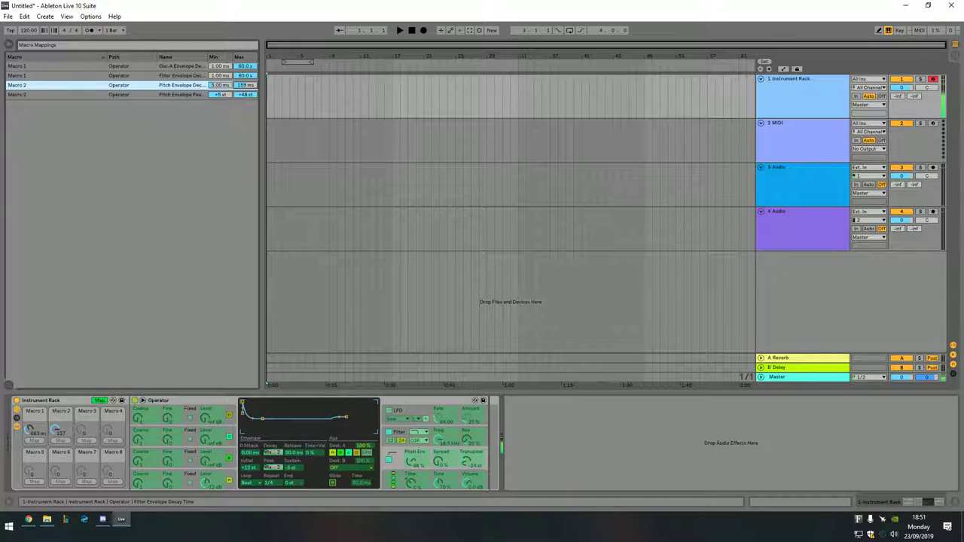
pyautogui.write('150')
pyautogui.press('Return')
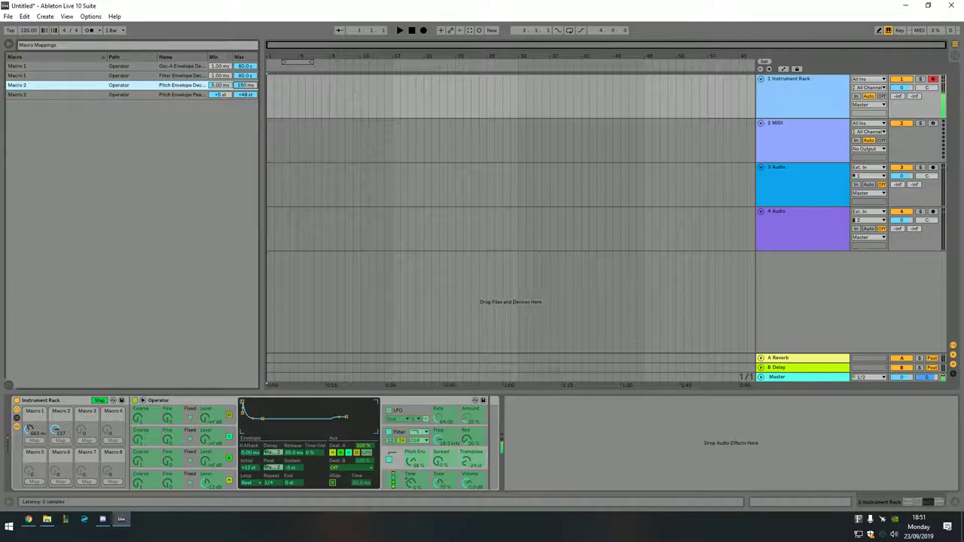
# Limit both Macro 1 decay mappings to a maximum of 1.00 s and turn Macro 1 fully up.
pyautogui.moveTo(29, 430)
pyautogui.mouseDown()
pyautogui.moveTo(29, 414)
pyautogui.moveTo(29, 444)
pyautogui.mouseUp()
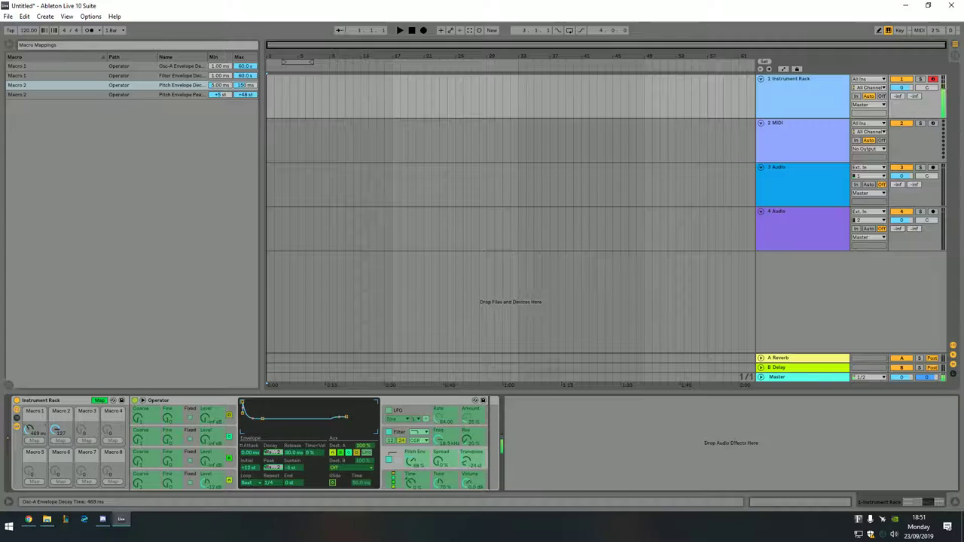
pyautogui.moveTo(244, 66); pyautogui.dragTo(245, 96)
pyautogui.click(245, 75)
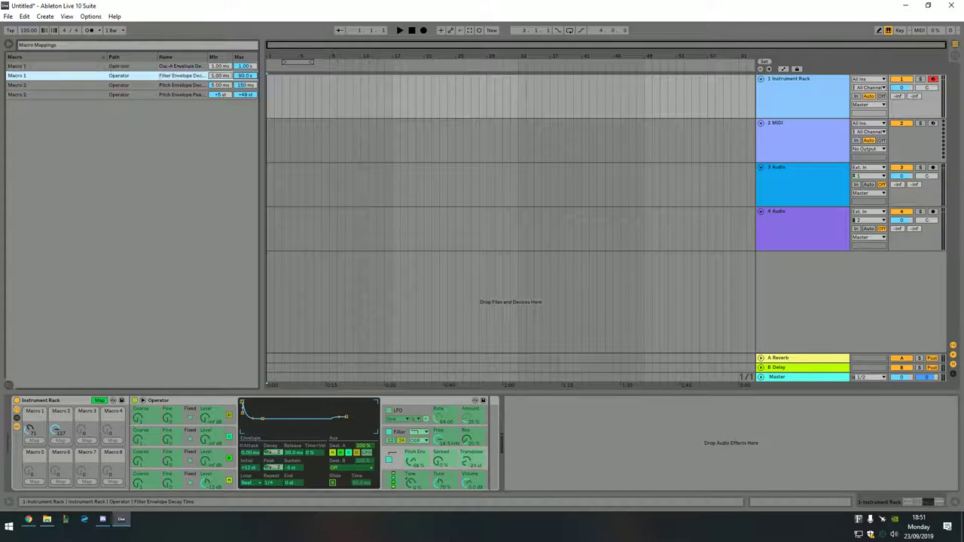
pyautogui.write('1000')
pyautogui.press('Return')
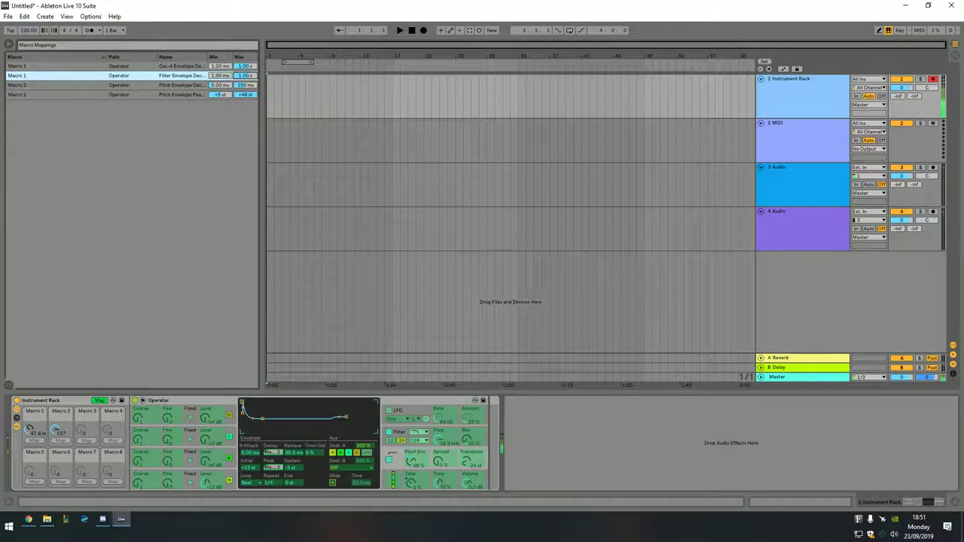
pyautogui.moveTo(29, 430); pyautogui.dragTo(29, 407)
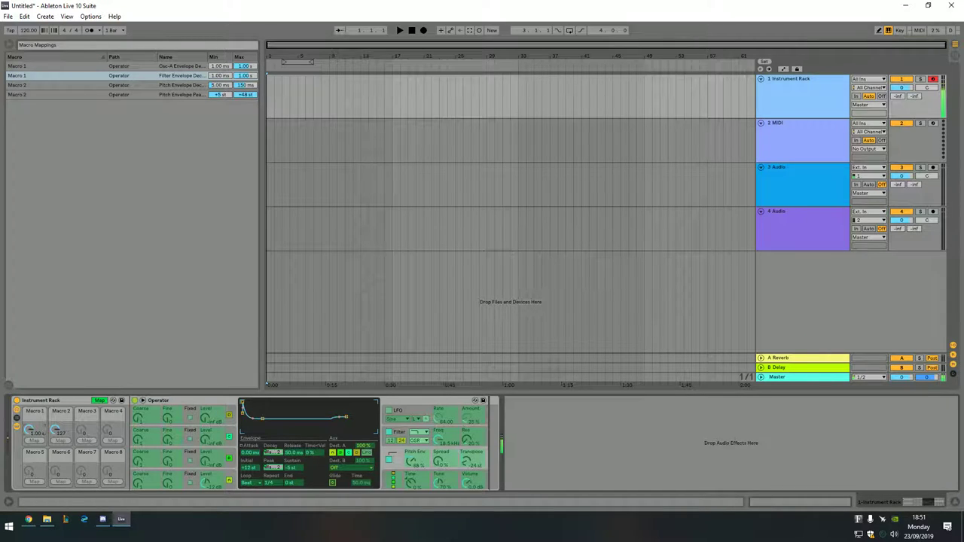
# Turn Macro 1 to about 376 ms and Macro 2 to 117, and finish macro mapping.
pyautogui.moveTo(29, 430); pyautogui.dragTo(60, 427)
pyautogui.click(100, 401)
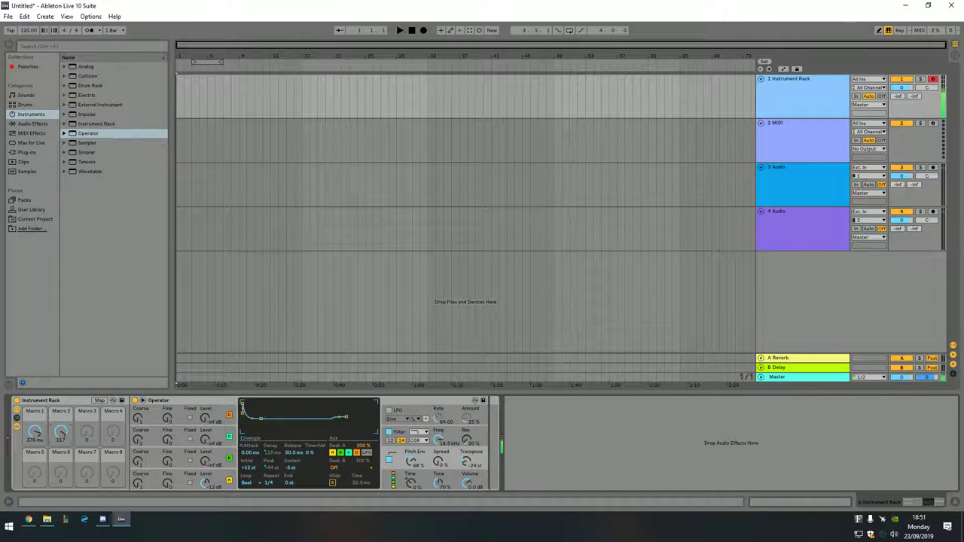
# Rename Macro 1 as Duration, after first naming it Decay/Length.
pyautogui.click(34, 411)
pyautogui.hotkey('ctrl', 'r')
pyautogui.write('Decay/Length')
pyautogui.press('Return')
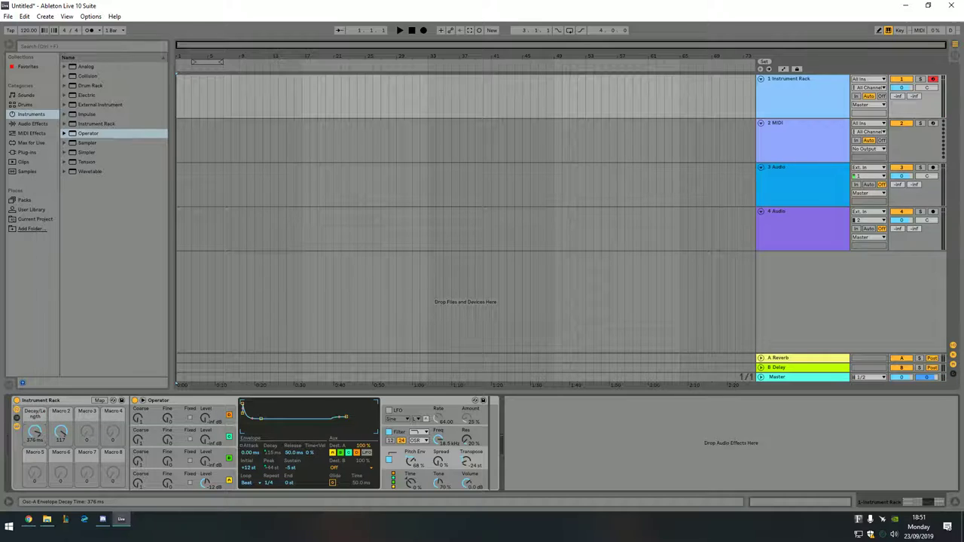
pyautogui.hotkey('ctrl', 'r')
pyautogui.write('ration')
pyautogui.press('Return')
pyautogui.click(61, 411)
pyautogui.hotkey('ctrl', 'r')
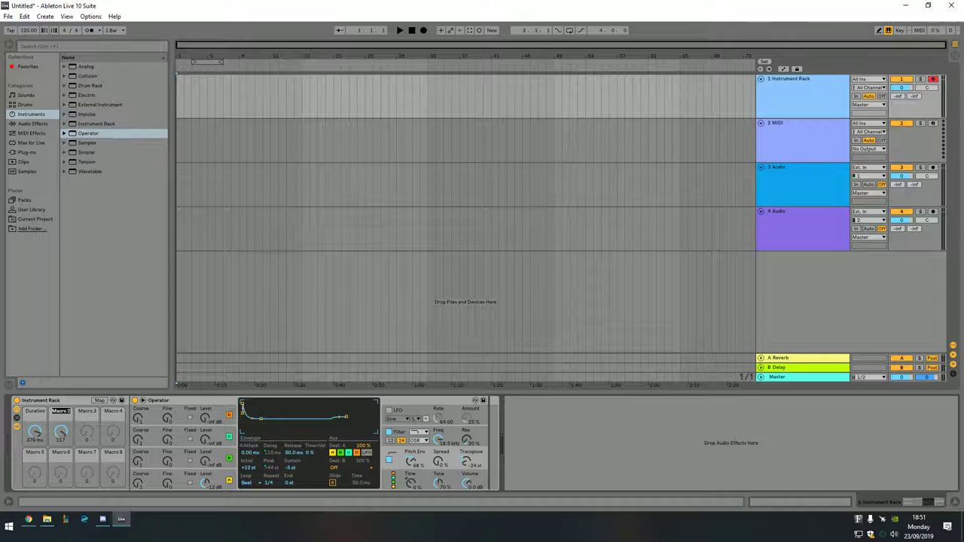
pyautogui.press('Escape')
pyautogui.hotkey('ctrl', 'r')
pyautogui.press('Return')
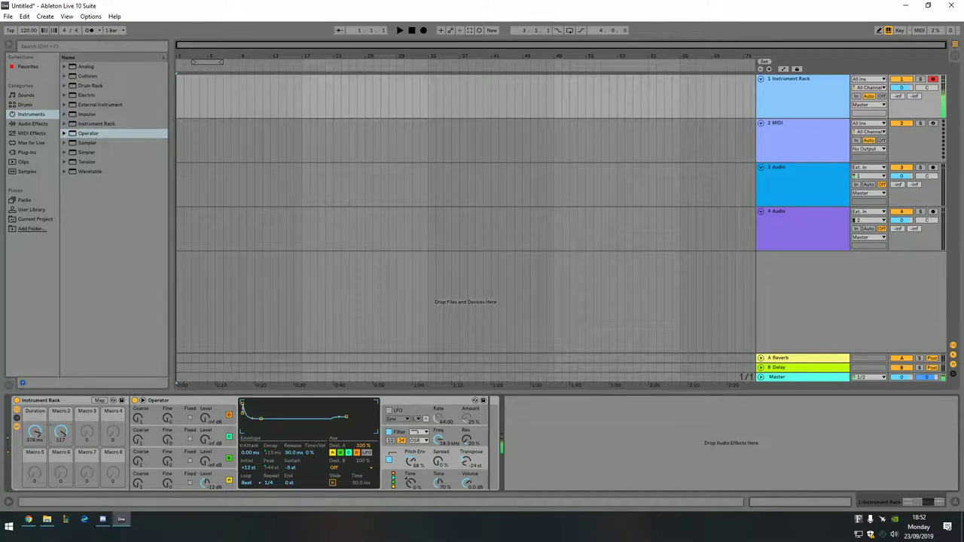
# Set the pitch envelope's sustain to -8 st, and turn Duration to 722 ms and Macro 2 fully up to 127.
pyautogui.moveTo(290, 467); pyautogui.dragTo(291, 474)
pyautogui.moveTo(61, 432); pyautogui.dragTo(35, 423)
# Save the Instrument Rack to the User Library as a preset named Simple Operator Kick.
pyautogui.click(122, 401)
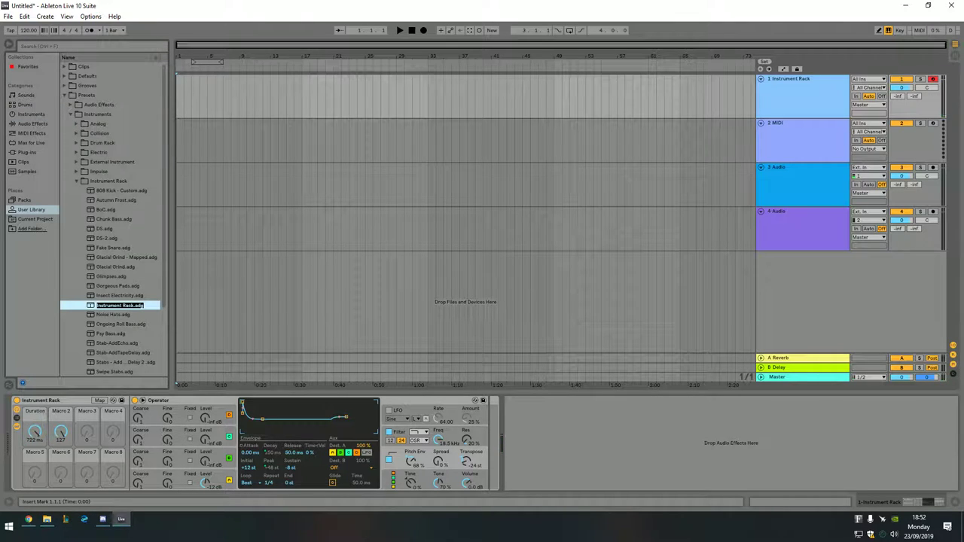
pyautogui.write('Simple Operator Kick')
pyautogui.press('Return')
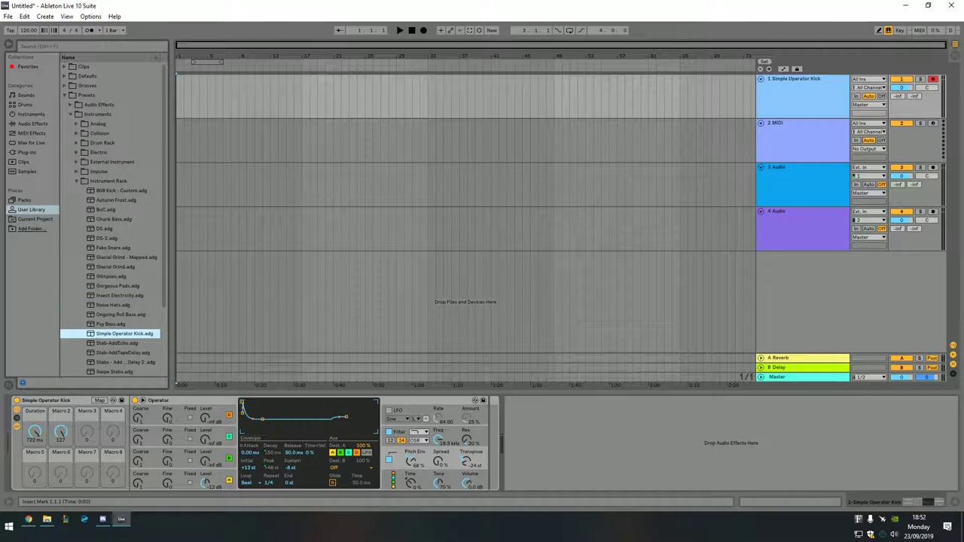
# Create a four-bar MIDI clip at the start of the first track, fill it with one full-length C3 note and play it.
pyautogui.moveTo(177, 98); pyautogui.dragTo(208, 98)
pyautogui.hotkey('ctrl', 'shift', 'm')
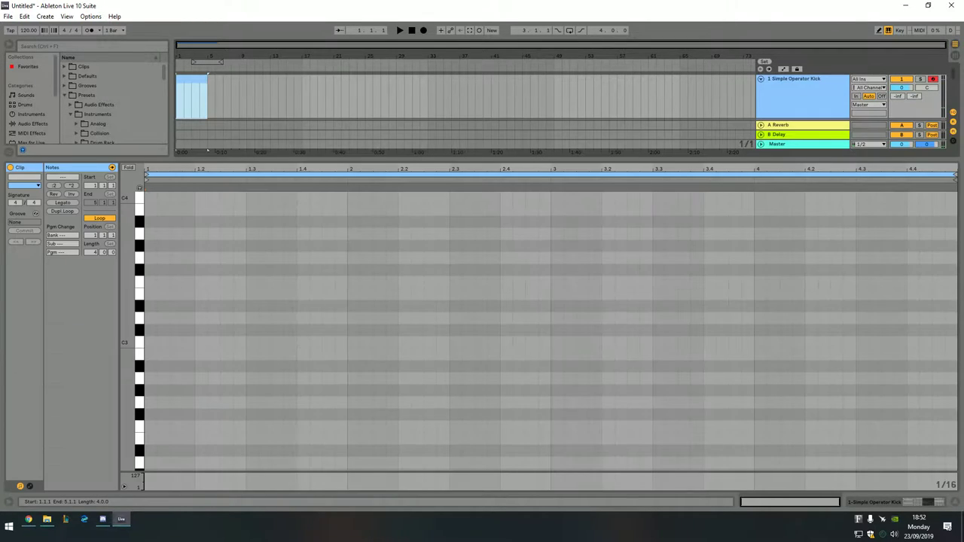
pyautogui.moveTo(146, 343); pyautogui.dragTo(956, 343)
pyautogui.press('space')
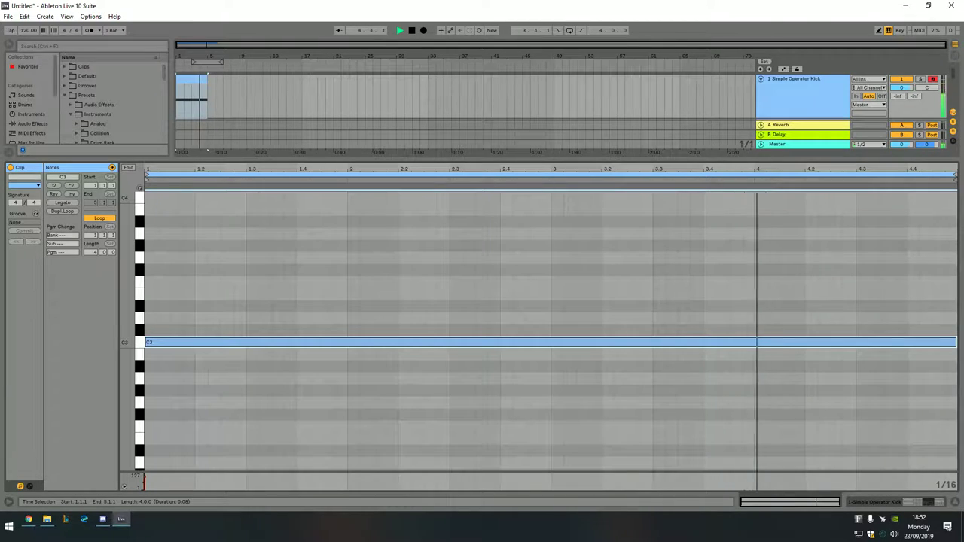
pyautogui.press('space')
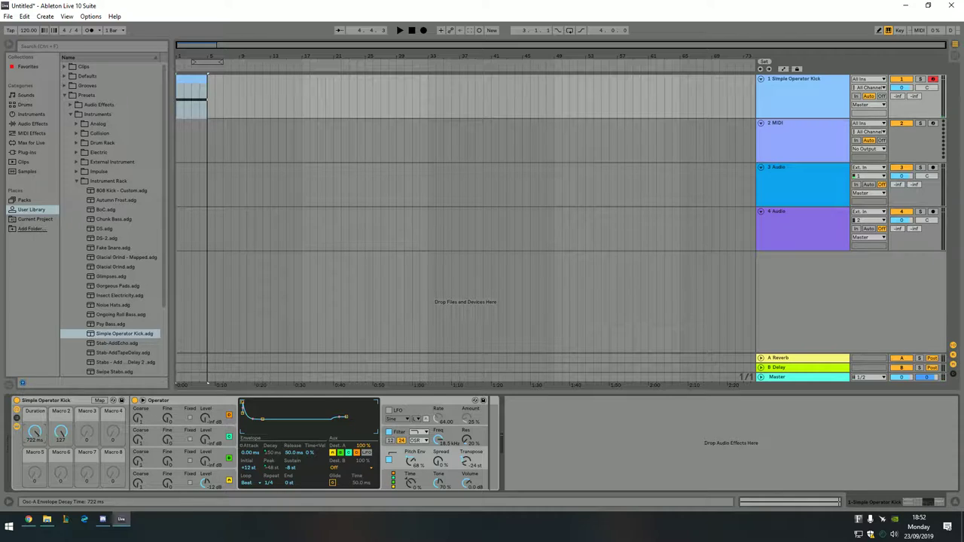
# Set the loop mode of the oscillator A, pitch and filter envelopes to Sync, and play the clip.
pyautogui.click(219, 480)
pyautogui.click(251, 483)
pyautogui.click(251, 468)
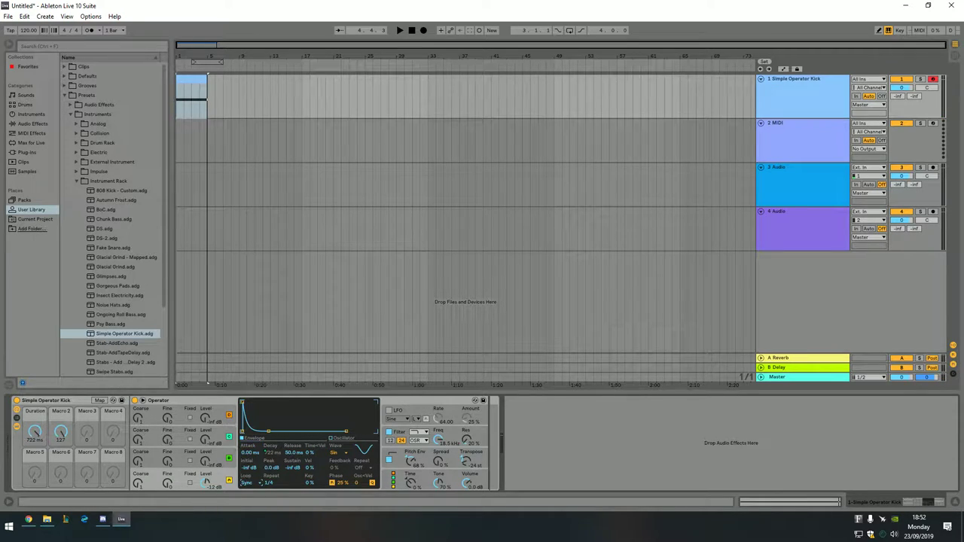
pyautogui.click(415, 453)
pyautogui.click(251, 483)
pyautogui.click(251, 468)
pyautogui.click(402, 431)
pyautogui.click(251, 483)
pyautogui.click(251, 467)
pyautogui.press('space')
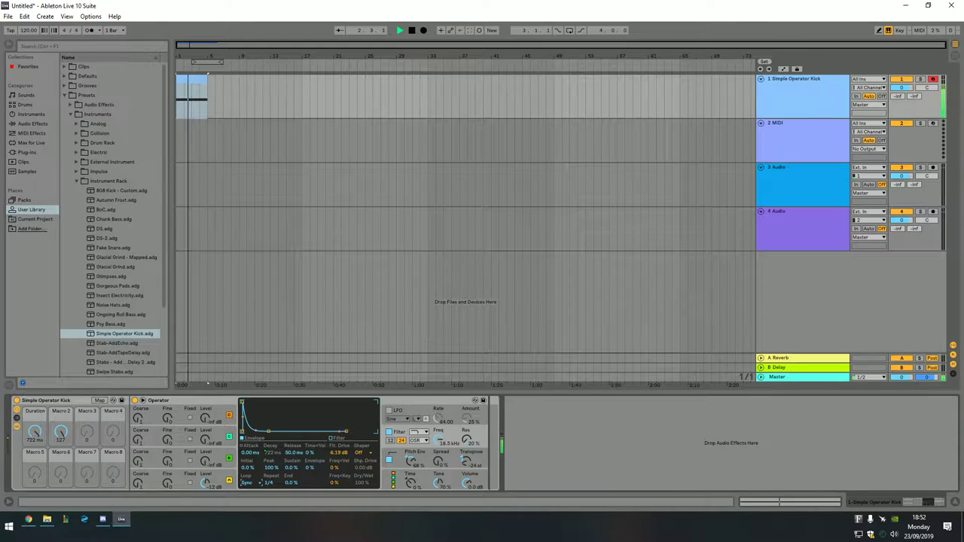
pyautogui.press('space')
# Enable Operator's LFO with a synced rate of 1, an amount of 100% and a Square waveform.
pyautogui.click(399, 410)
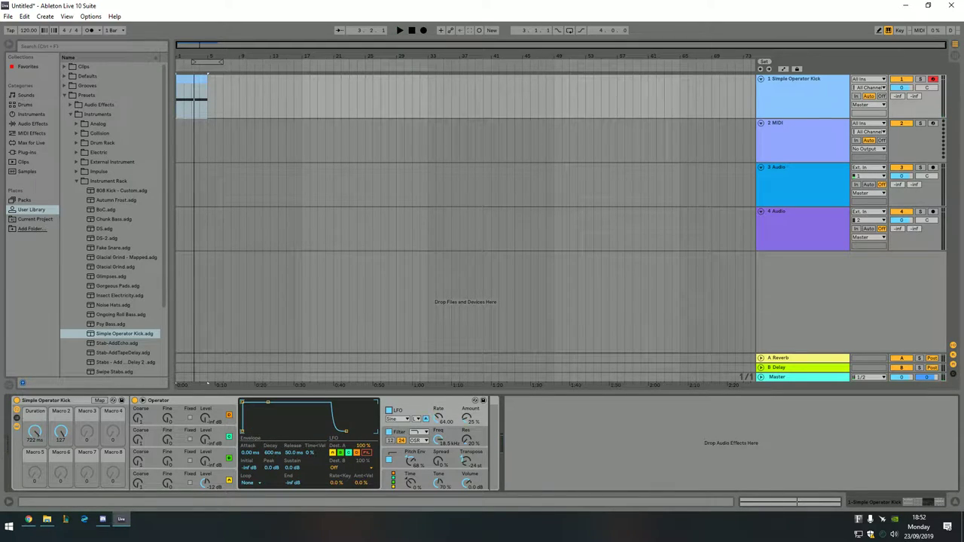
pyautogui.click(417, 419)
pyautogui.click(418, 442)
pyautogui.moveTo(467, 418); pyautogui.dragTo(467, 362)
pyautogui.click(398, 418)
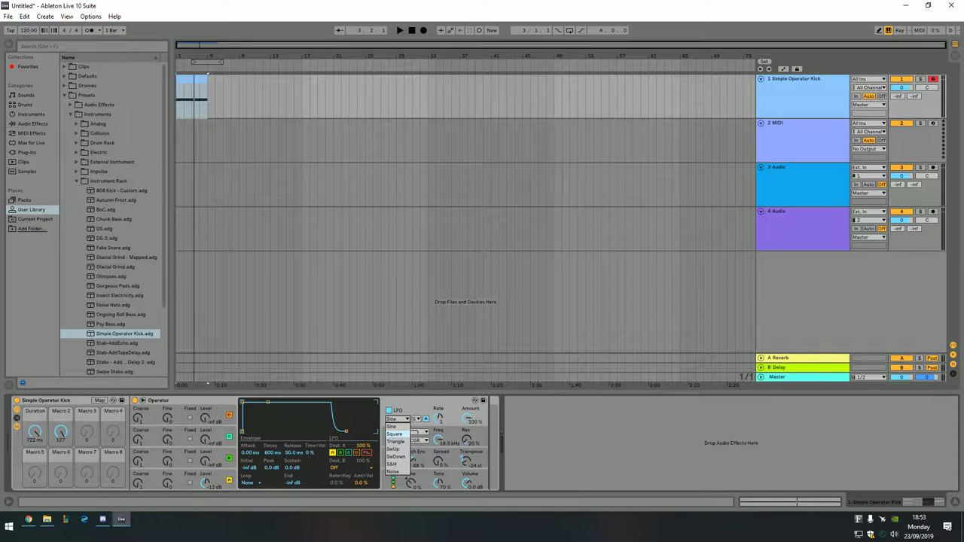
pyautogui.click(397, 435)
# Audition the clip while setting the LFO rate to 1/4 and its amount to 20%.
pyautogui.press('space')
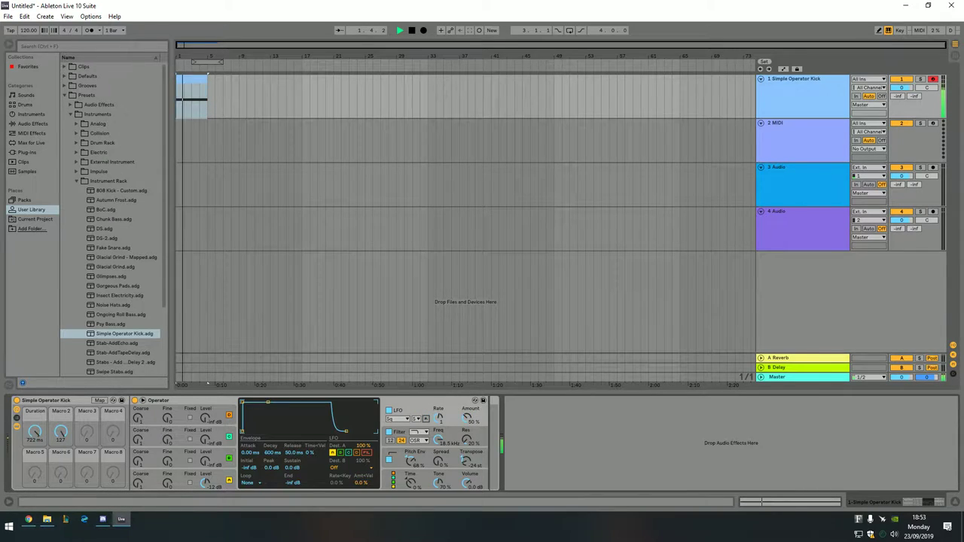
pyautogui.press('space')
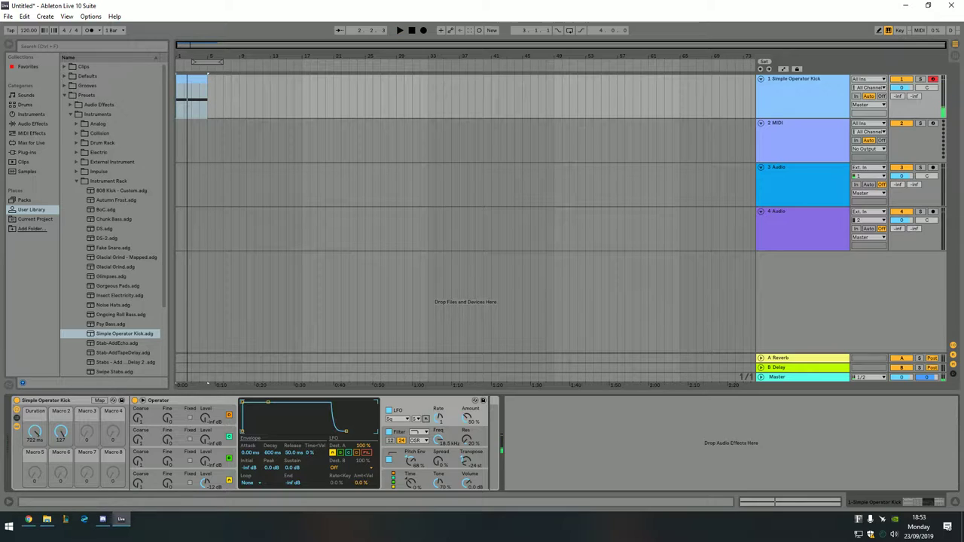
pyautogui.press('space')
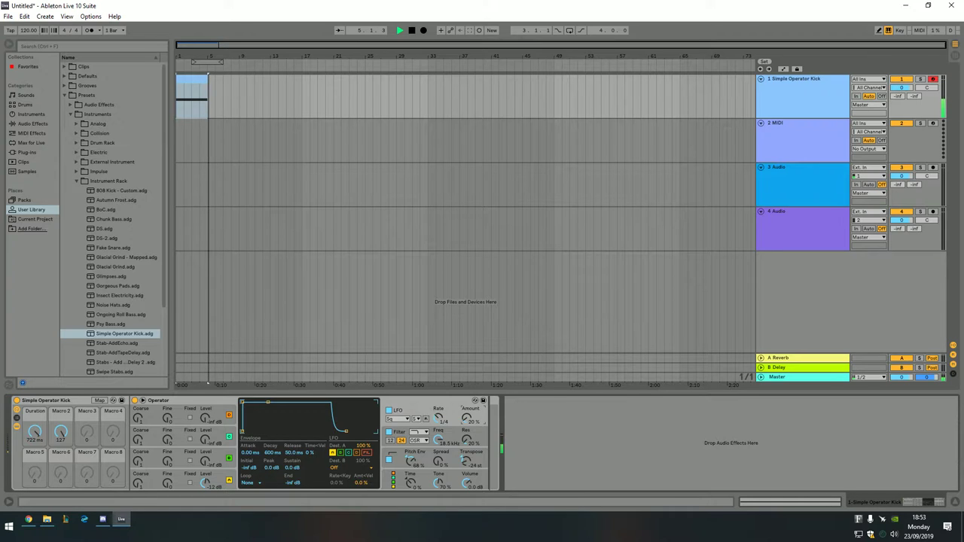
# Loop playback over the four-bar clip and change the LFO waveform to SwDown.
pyautogui.hotkey('ctrl', 'l')
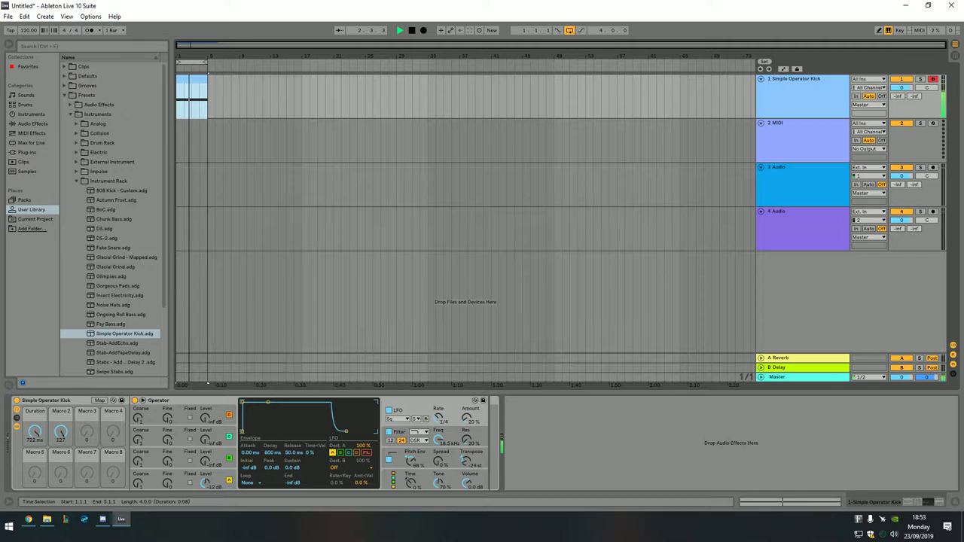
pyautogui.click(396, 418)
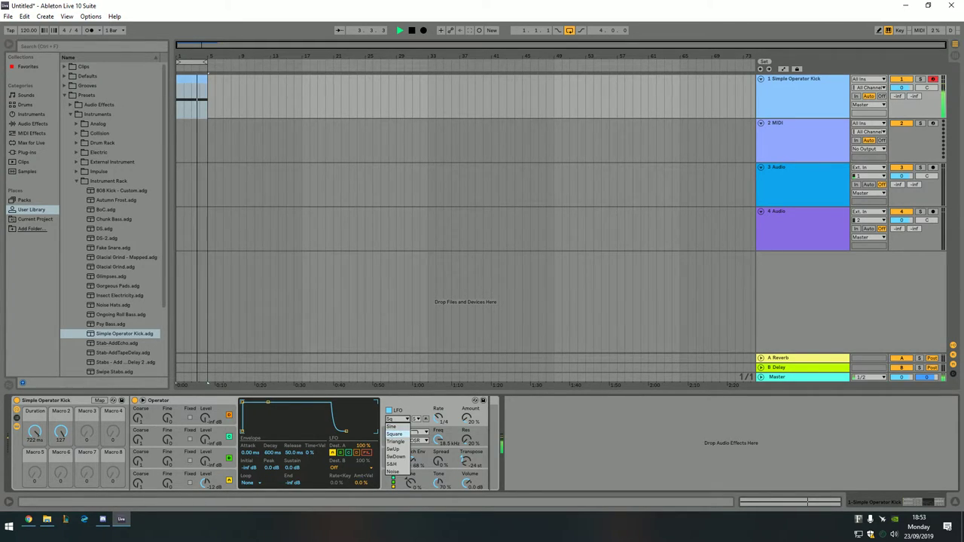
pyautogui.click(396, 456)
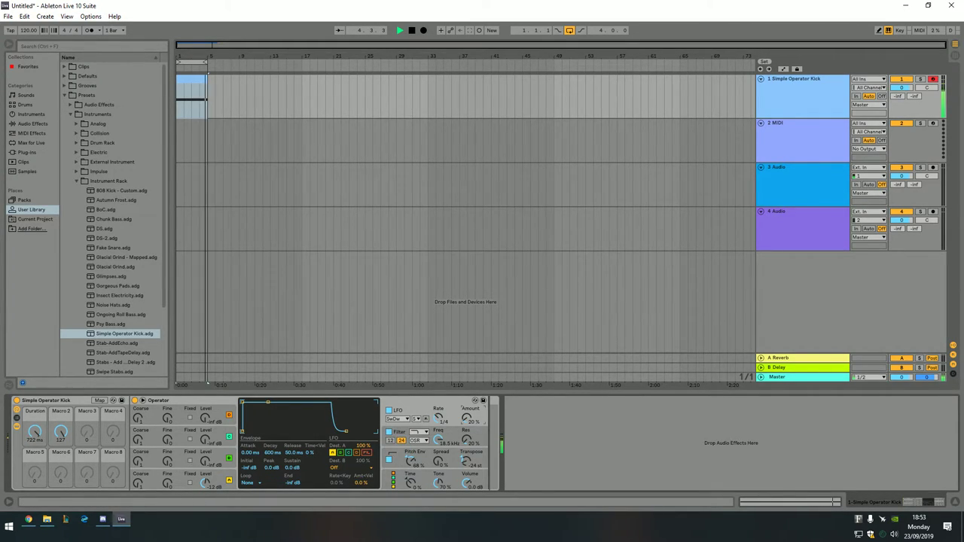